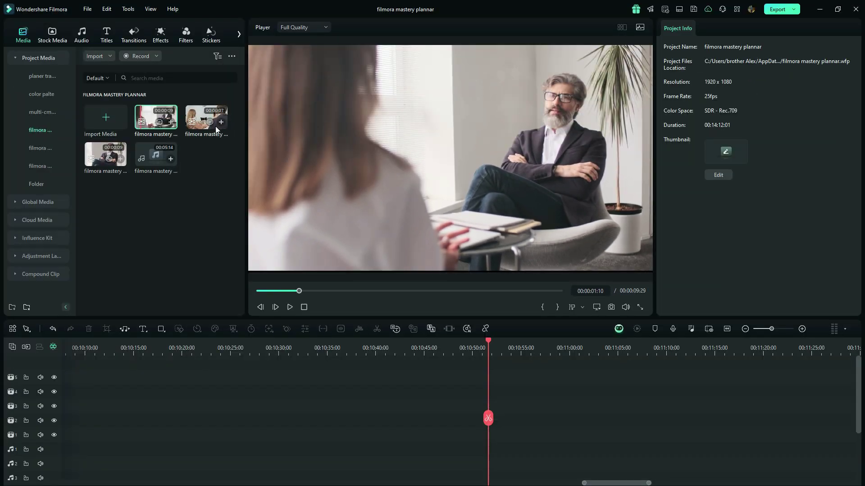
Preview the meeting-room and close-up camera clips, then create a multi-camera clip from the selection
double_click(200, 118)
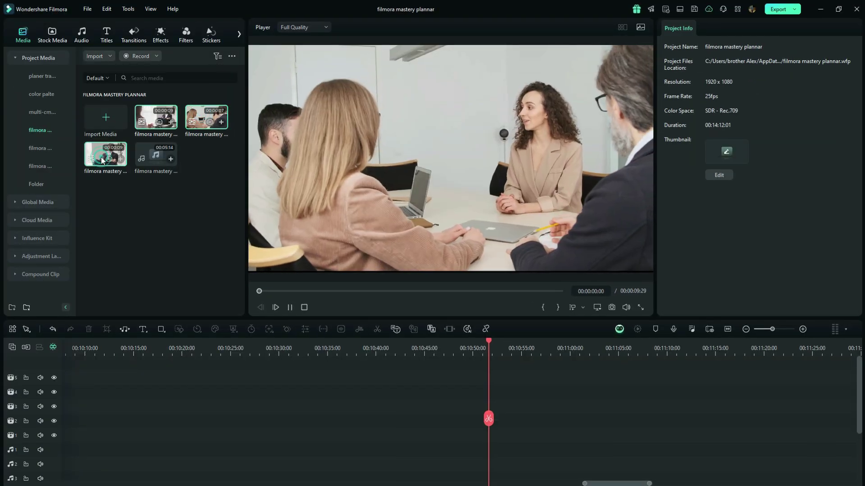
double_click(153, 118)
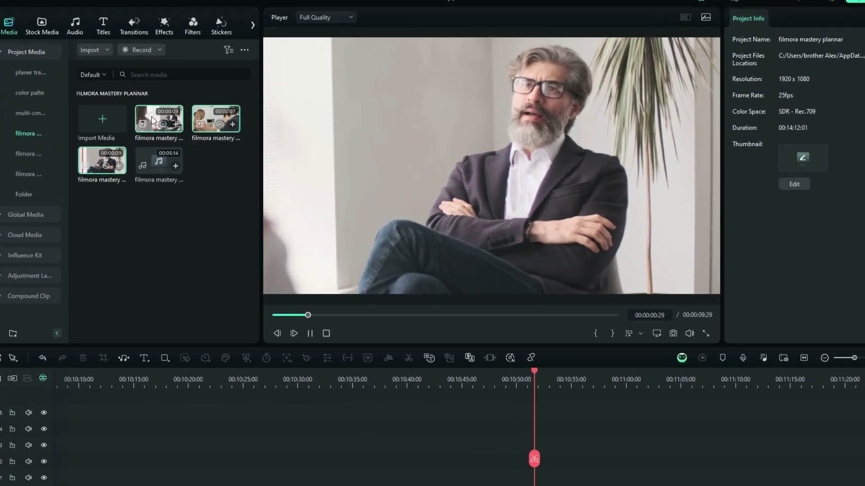
right_click(151, 118)
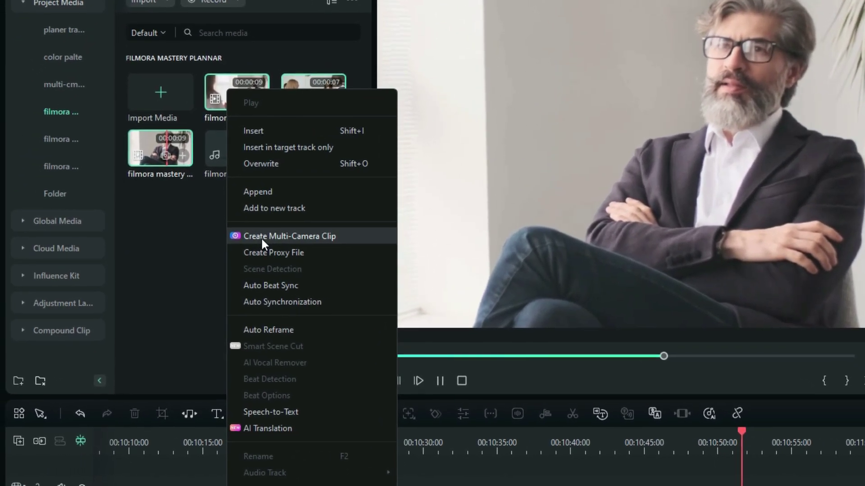
left_click(255, 236)
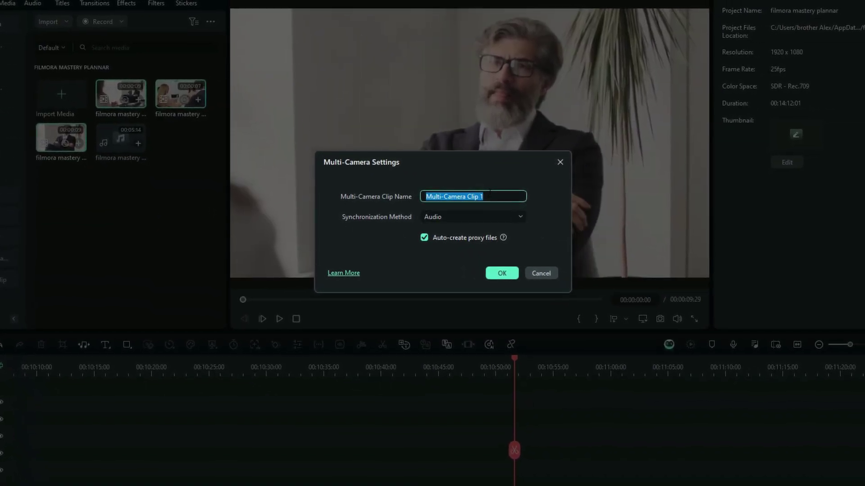
Name the multi-camera clip 'interview 1' and set its synchronization method to First Frame
type("interview 1")
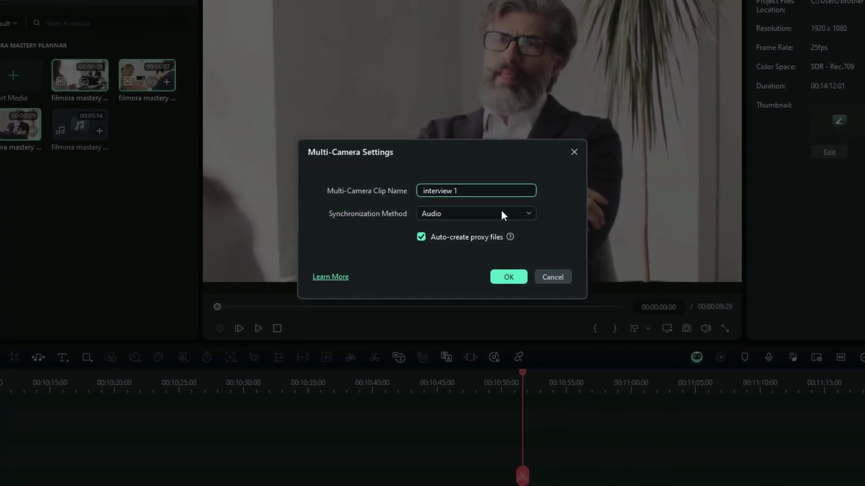
left_click(496, 212)
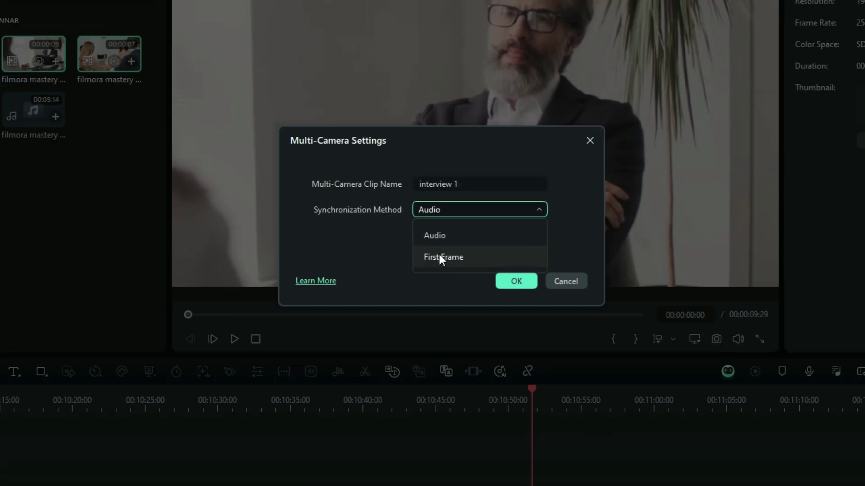
left_click(439, 254)
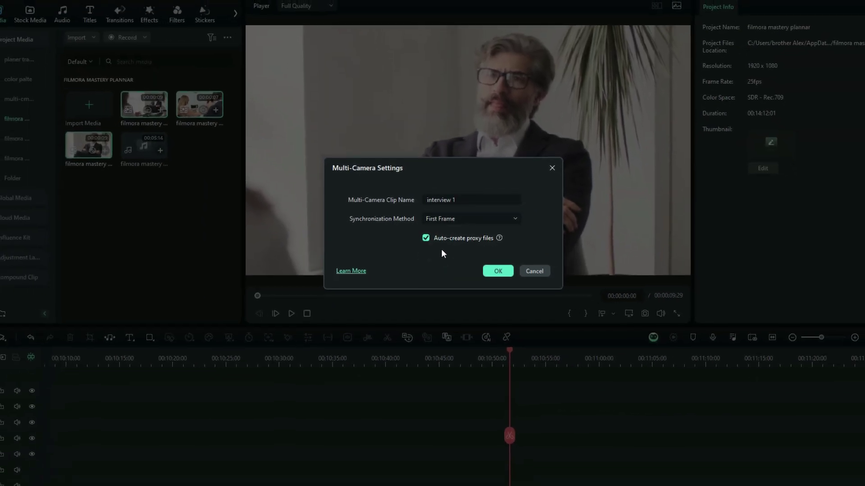
left_click(488, 271)
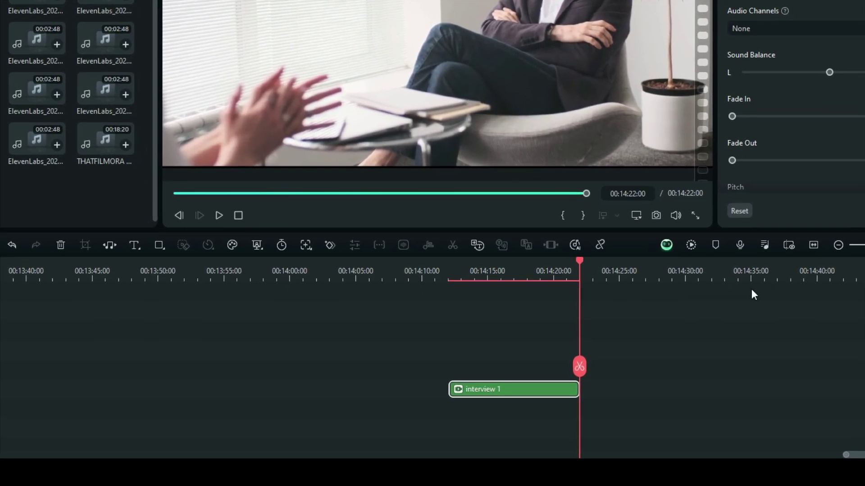
left_click_drag(637, 271, 799, 314)
left_click(185, 289)
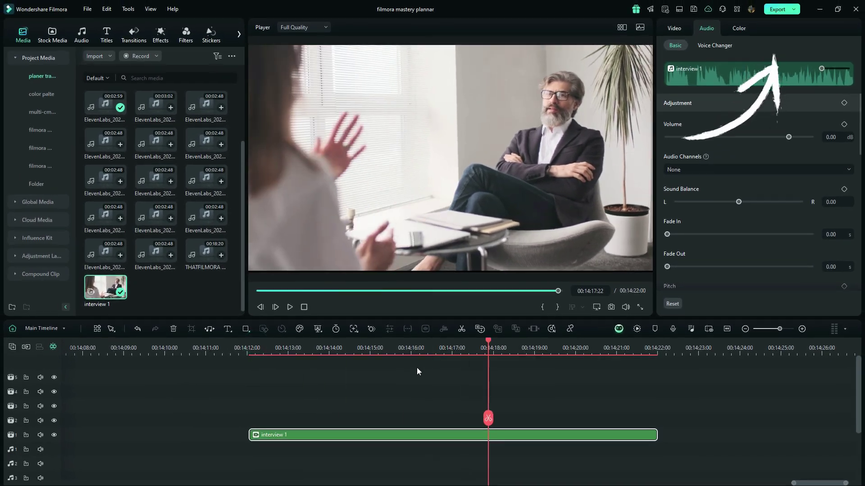
mouse_move(417, 367)
left_mouse_down()
mouse_move(253, 353)
mouse_move(392, 358)
mouse_move(461, 371)
mouse_move(280, 350)
mouse_move(524, 377)
mouse_move(568, 366)
mouse_move(220, 333)
left_mouse_up()
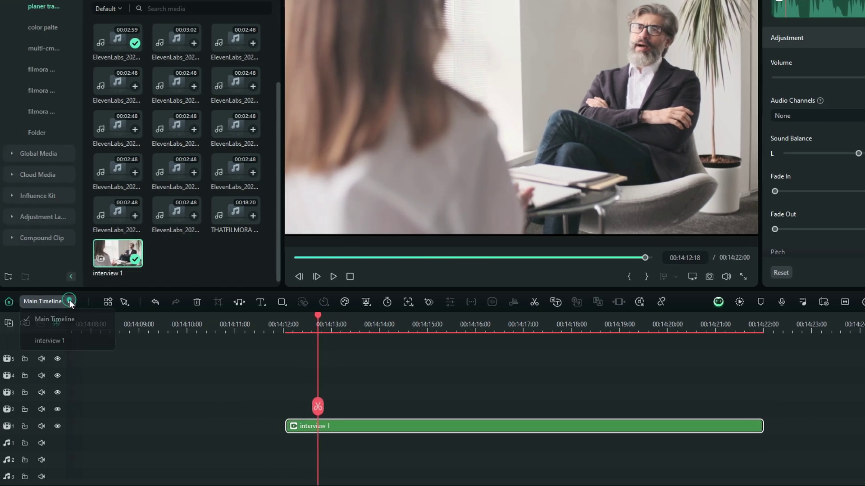
left_click(69, 301)
left_click(66, 341)
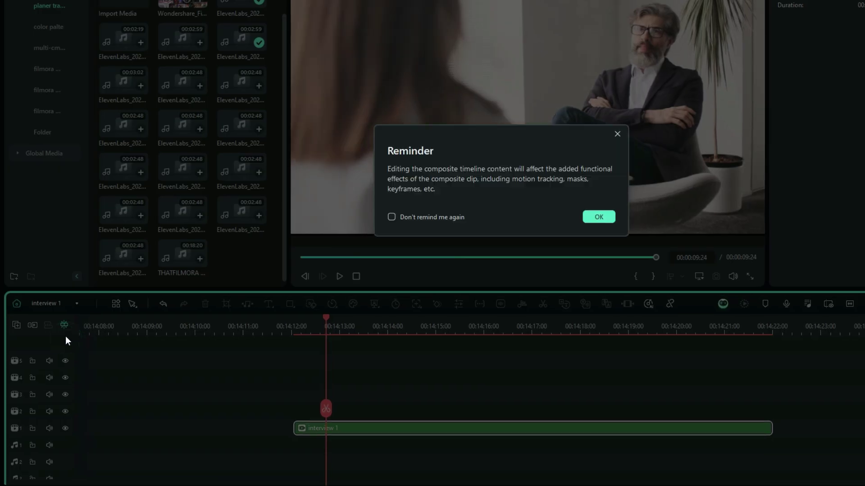
left_click(393, 216)
left_click(601, 213)
scroll(140, 344, "up", 6)
scroll(219, 349, "up", 3)
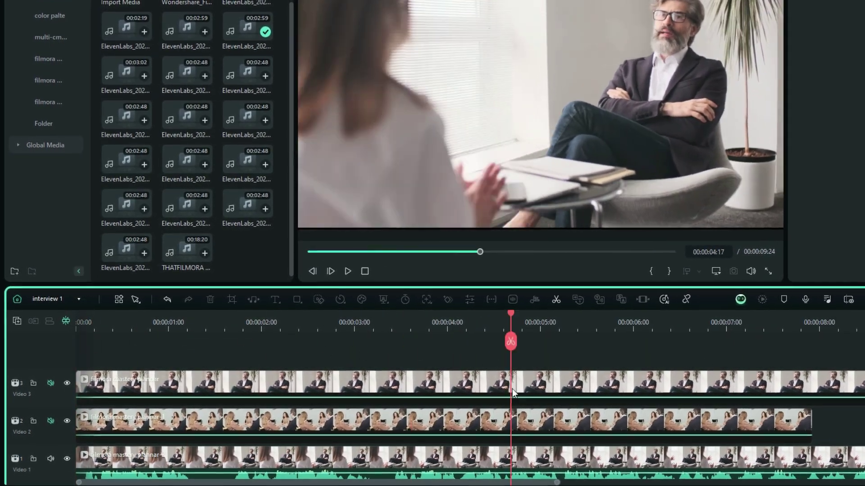
Return to the main timeline and switch the player to the full-screen camera-angle grid
left_click(17, 299)
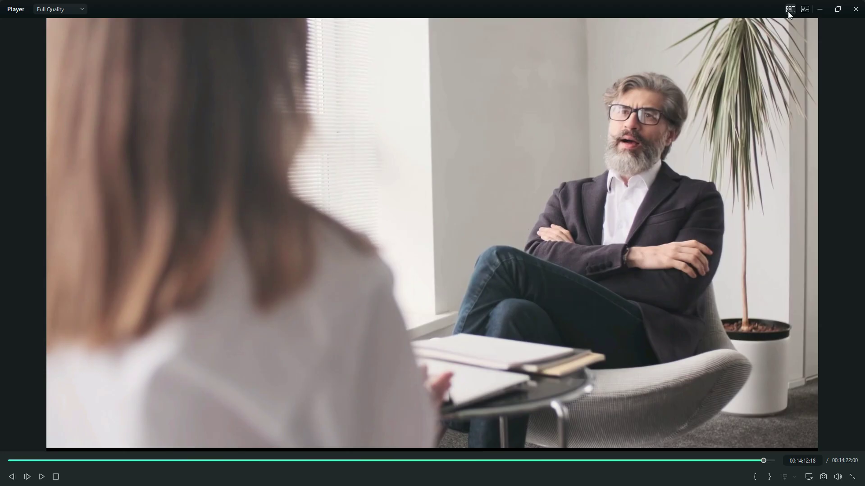
left_click(789, 10)
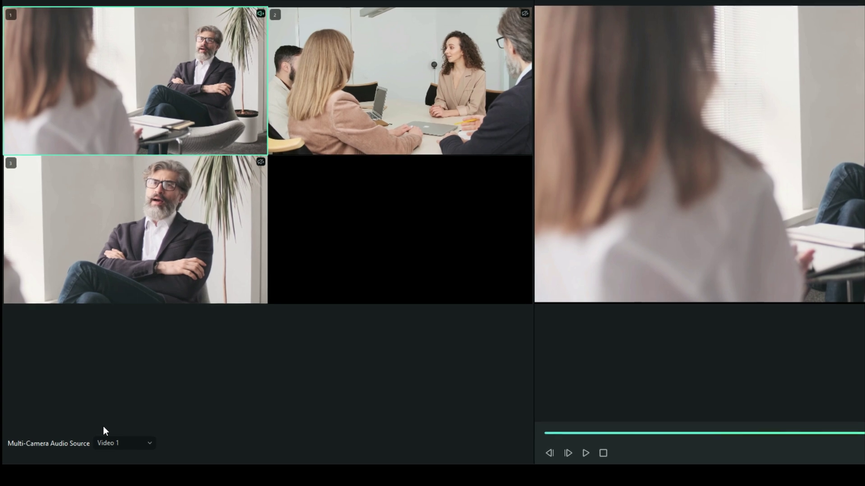
Change the multi-camera audio source from Video 1 to Video 3 only
left_click(108, 439)
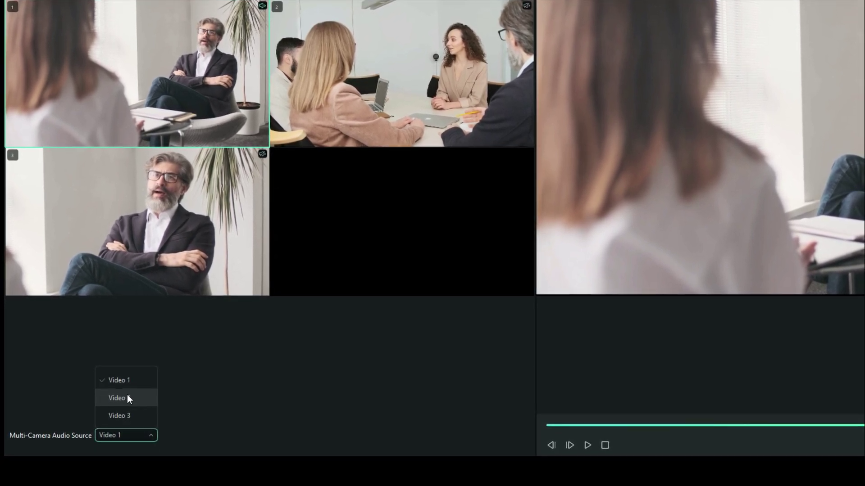
left_click(127, 379)
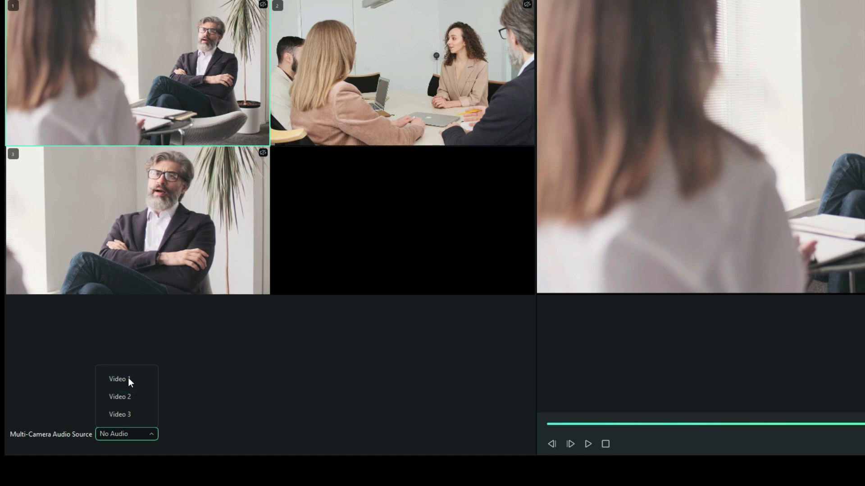
left_click(128, 395)
left_click(123, 414)
left_click(125, 400)
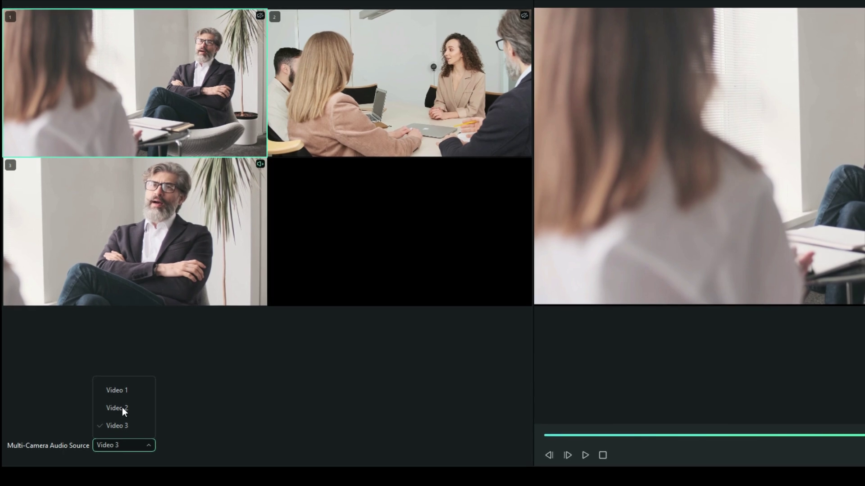
Reopen the full-screen multicam player and start playing interview 1
left_click(200, 391)
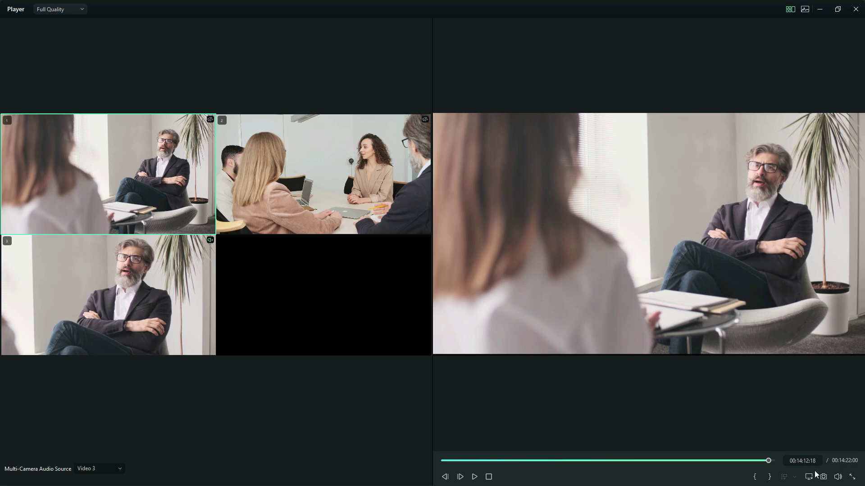
left_click(855, 10)
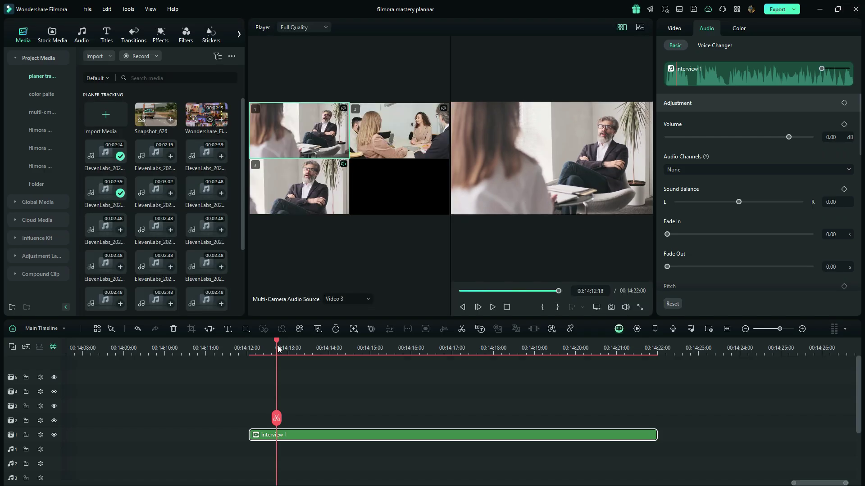
left_click(475, 477)
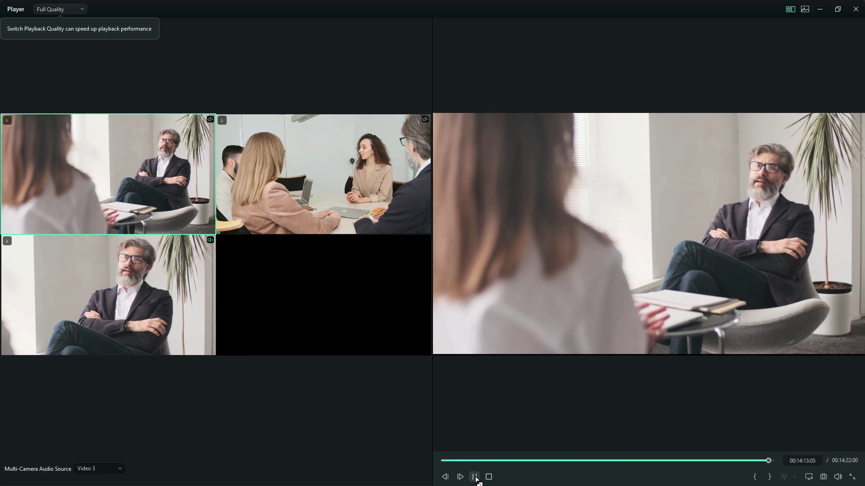
left_click(475, 476)
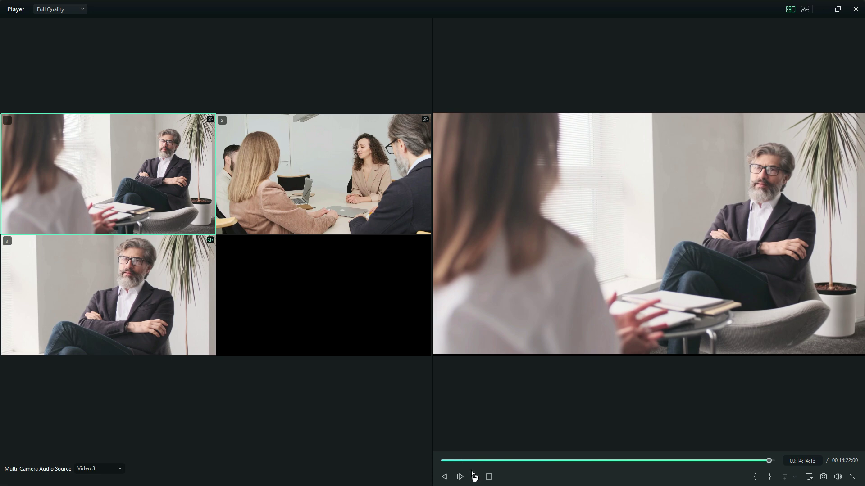
left_click(472, 475)
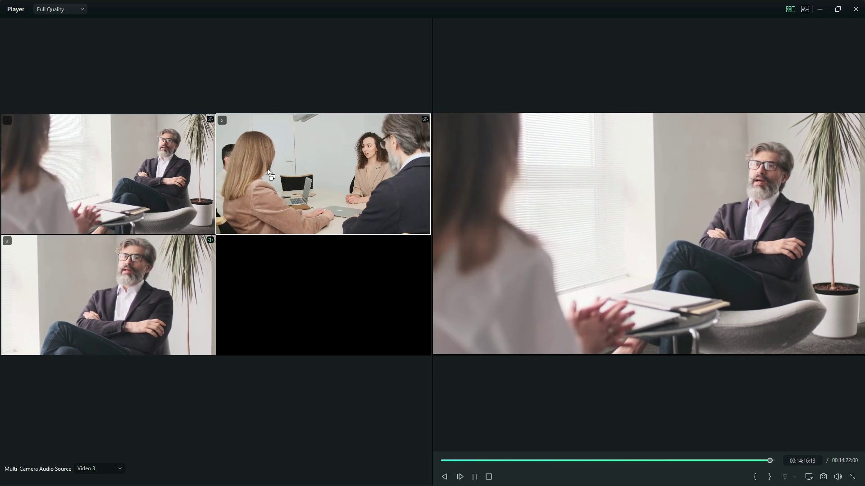
Cut to camera 2 then camera 3 during playback, then exit the full-screen player
left_click(269, 174)
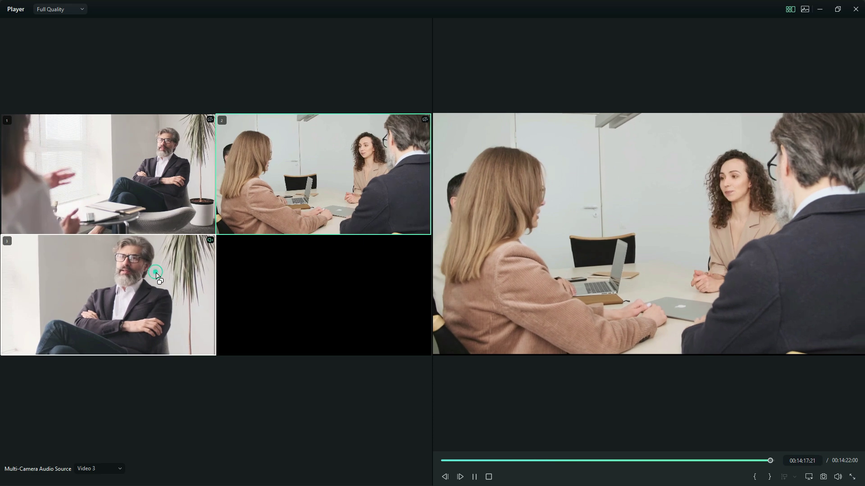
left_click(155, 273)
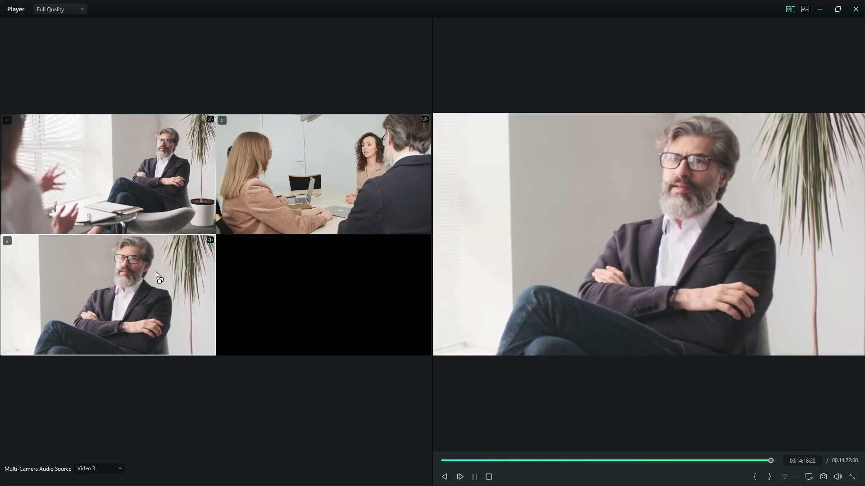
key("Escape")
left_click(324, 423)
left_click_drag(341, 432, 347, 438)
Switch near 00:14:14:08 to camera 2 during playback, then replay the edit from near the start
left_click(316, 197)
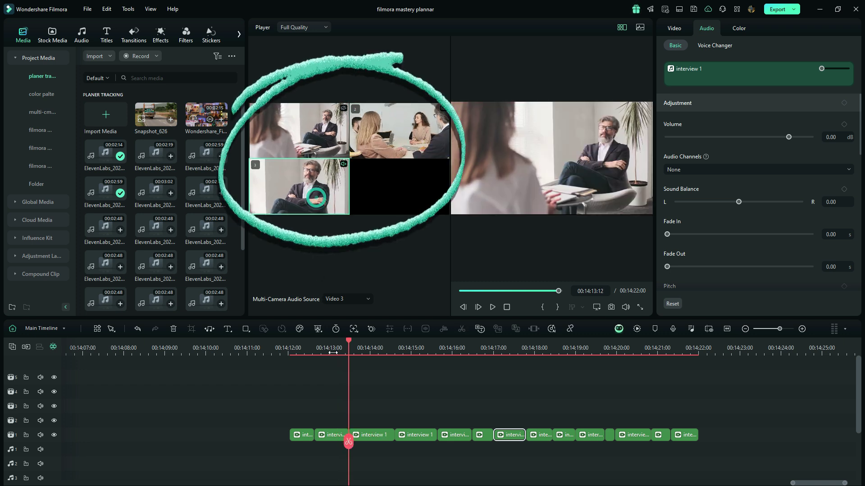
mouse_move(348, 443)
left_mouse_down()
mouse_move(383, 441)
mouse_move(275, 430)
mouse_move(283, 433)
left_mouse_up()
key("space")
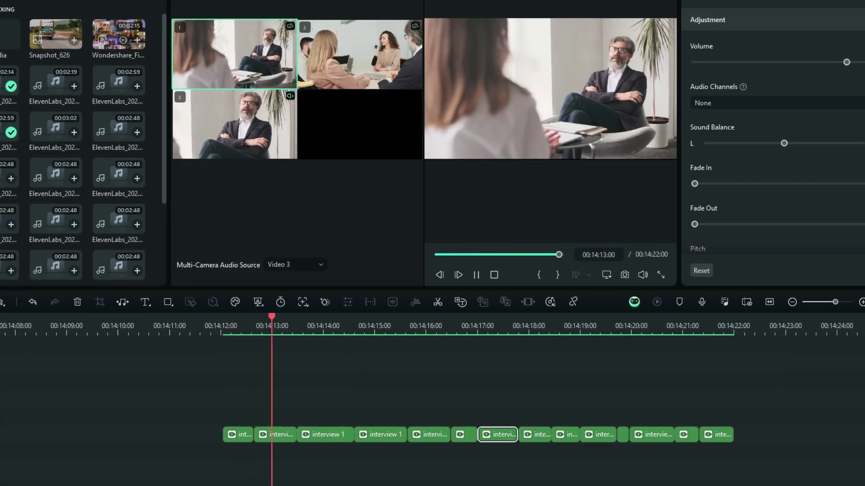
key("2")
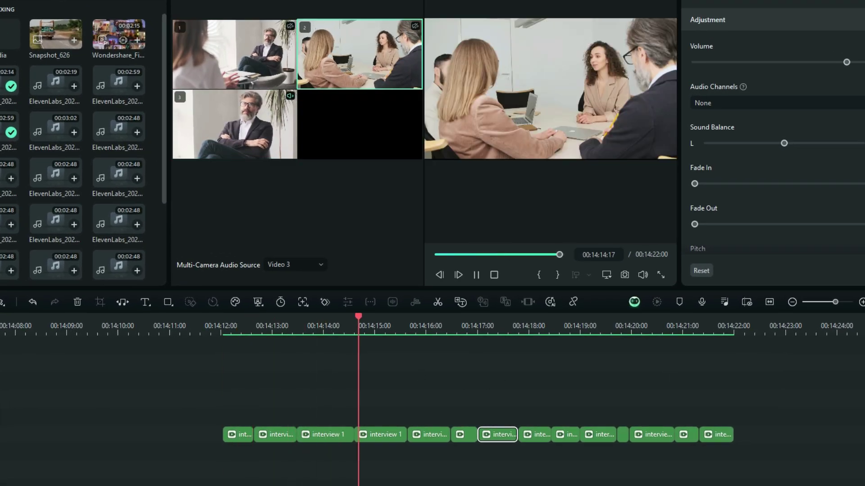
key("space")
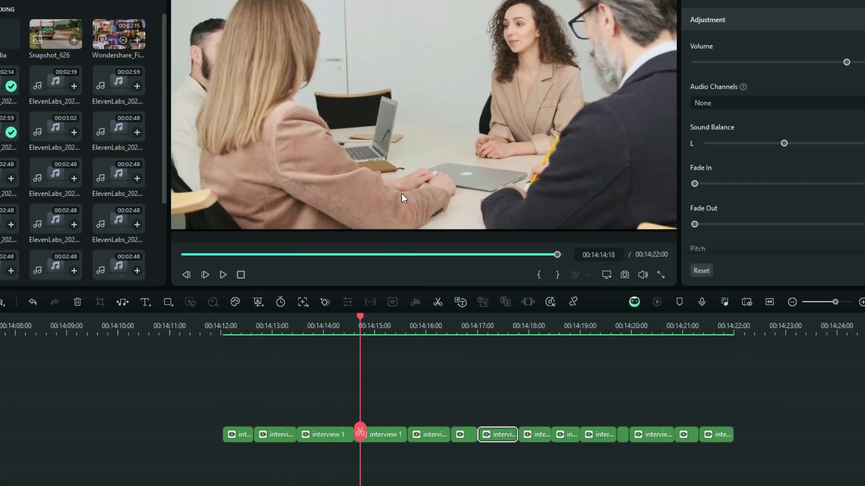
left_click(227, 325)
key("space")
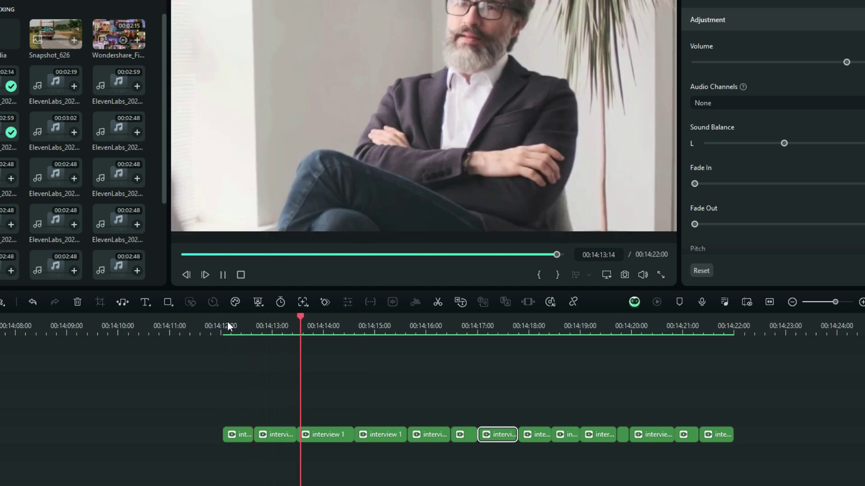